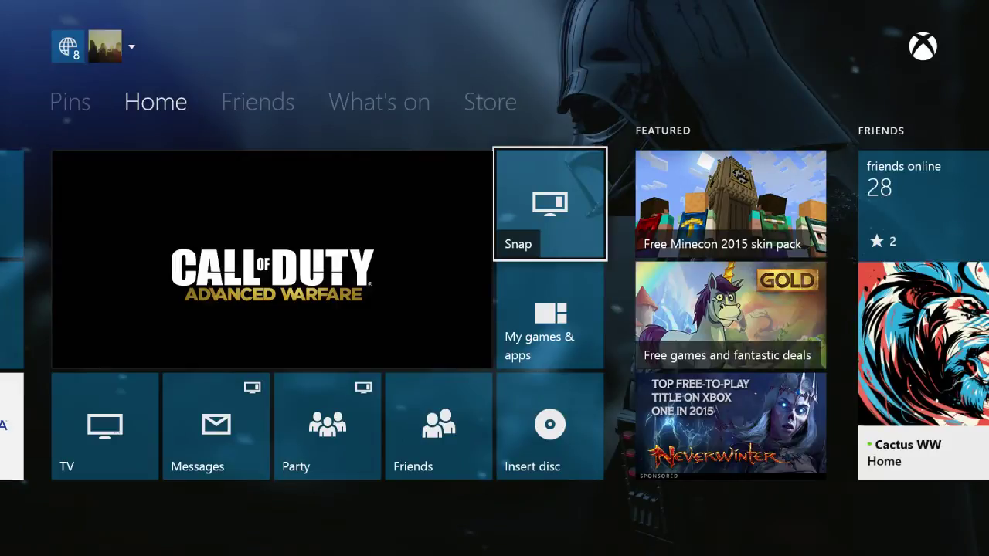
Move from the Home pivot to Pins, landing on the Xbox Preview Dashboard tile.
{"action": "key", "text": "Page_Up"}
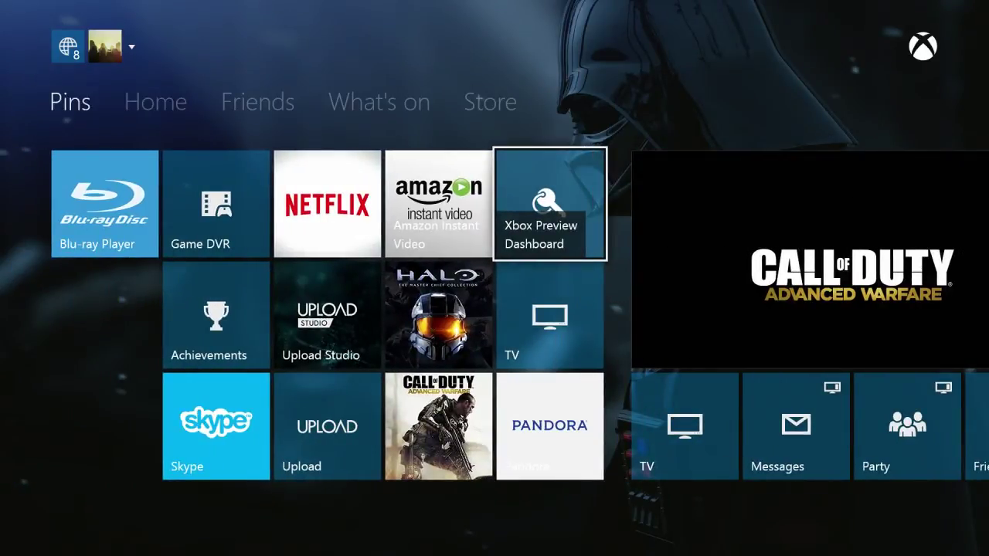
Launch Xbox Preview Dashboard, then return to the Pins page with it still running.
{"action": "key", "text": "Return"}
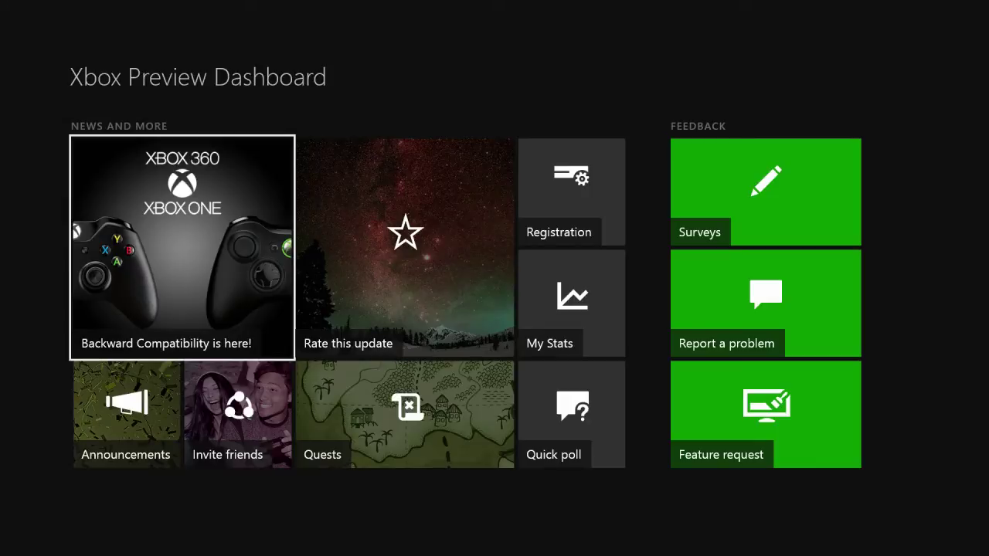
{"action": "key", "text": "Escape"}
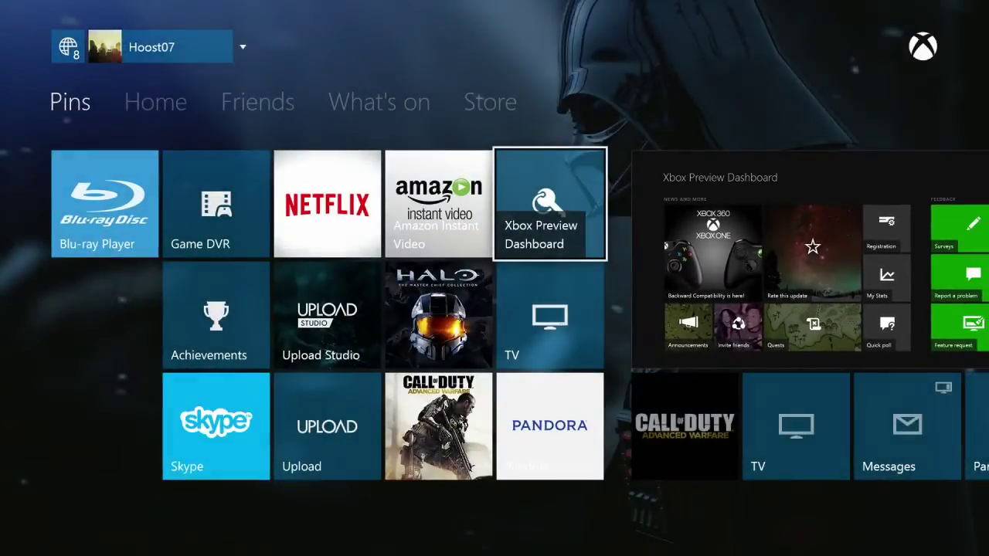
Turn on 'Allow game streaming to other devices (beta)' in Settings > Preferences.
{"action": "key", "text": "Menu"}
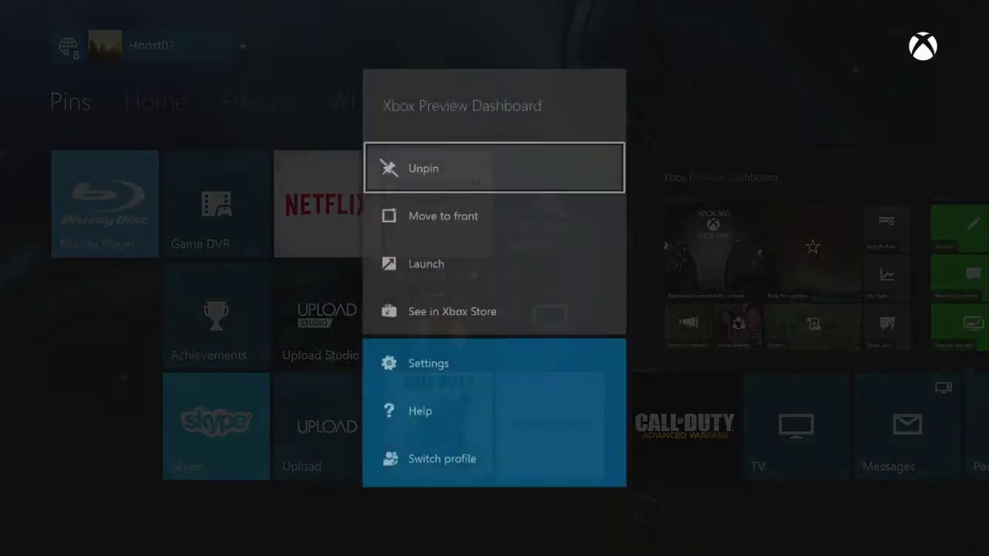
{"action": "key", "text": "Down"}
{"action": "key", "text": "Down"}
{"action": "key", "text": "Down"}
{"action": "key", "text": "Down"}
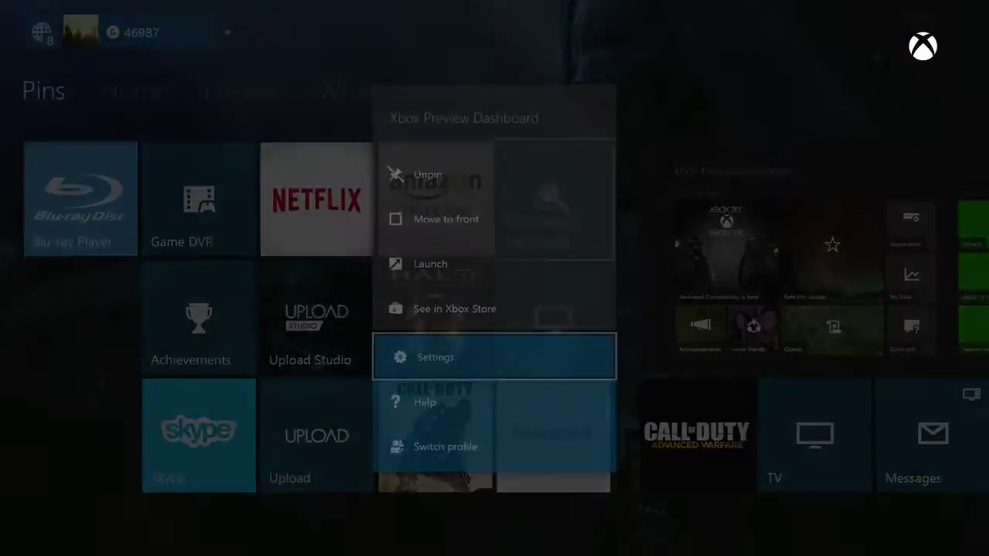
{"action": "key", "text": "Right"}
{"action": "key", "text": "Right"}
{"action": "key", "text": "Return"}
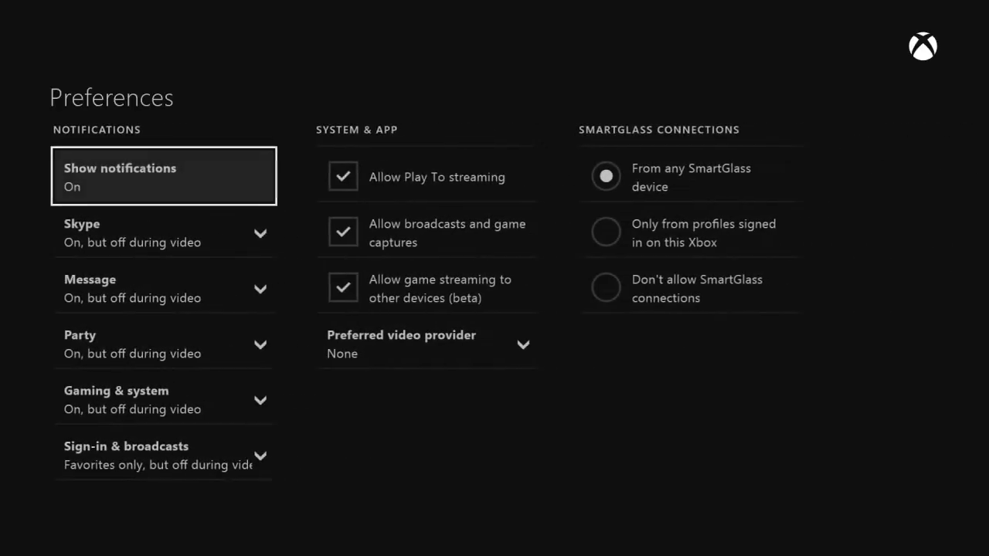
{"action": "key", "text": "Right"}
{"action": "key", "text": "Down"}
{"action": "key", "text": "Down"}
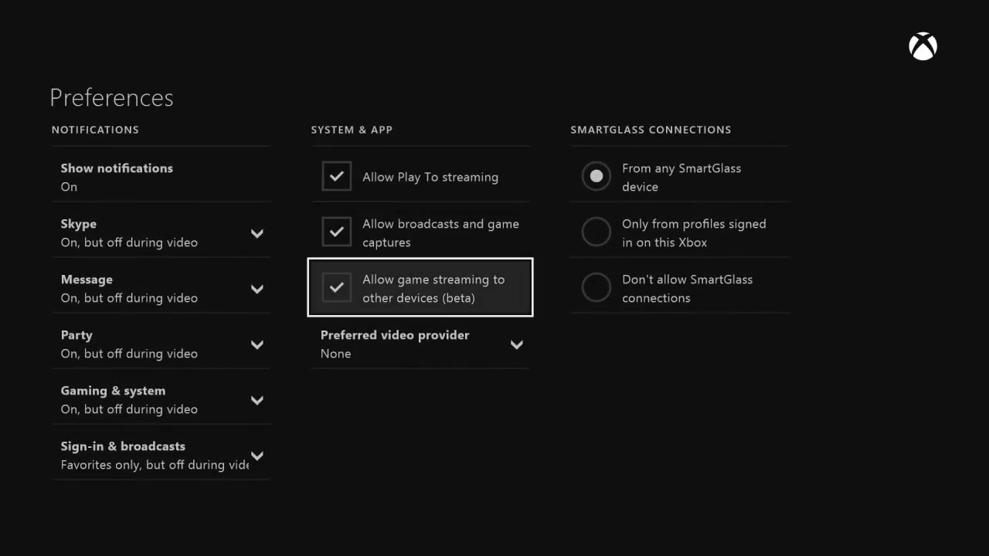
{"action": "key", "text": "Return"}
{"action": "key", "text": "Return"}
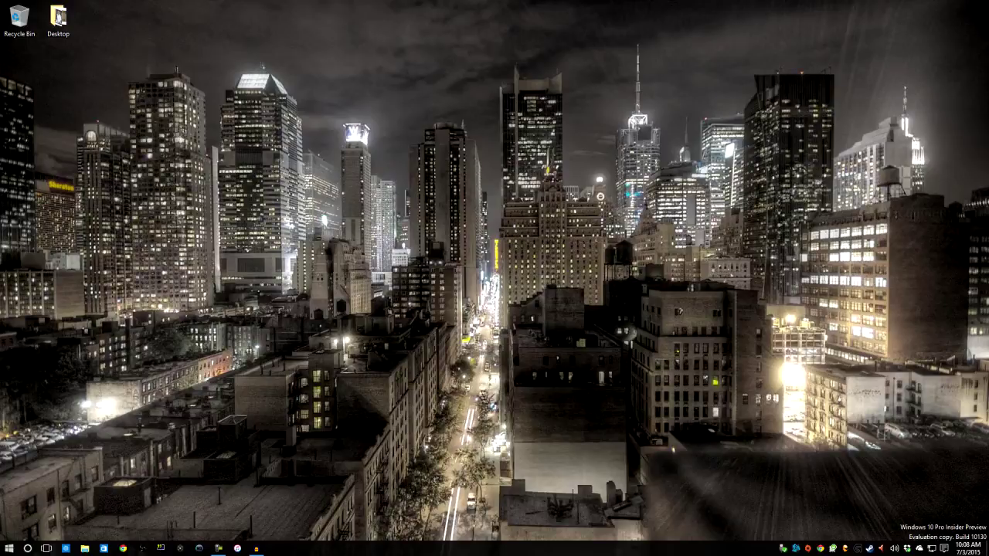
Set preview builds to the Fast ring in Windows Update's Advanced options.
{"action": "left_click", "coordinate": [8, 548]}
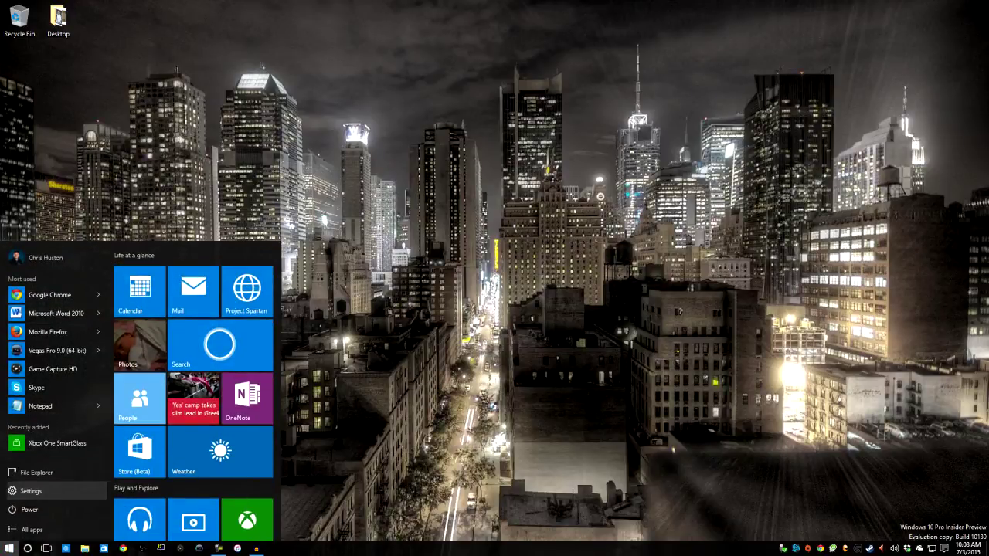
{"action": "left_click", "coordinate": [31, 491]}
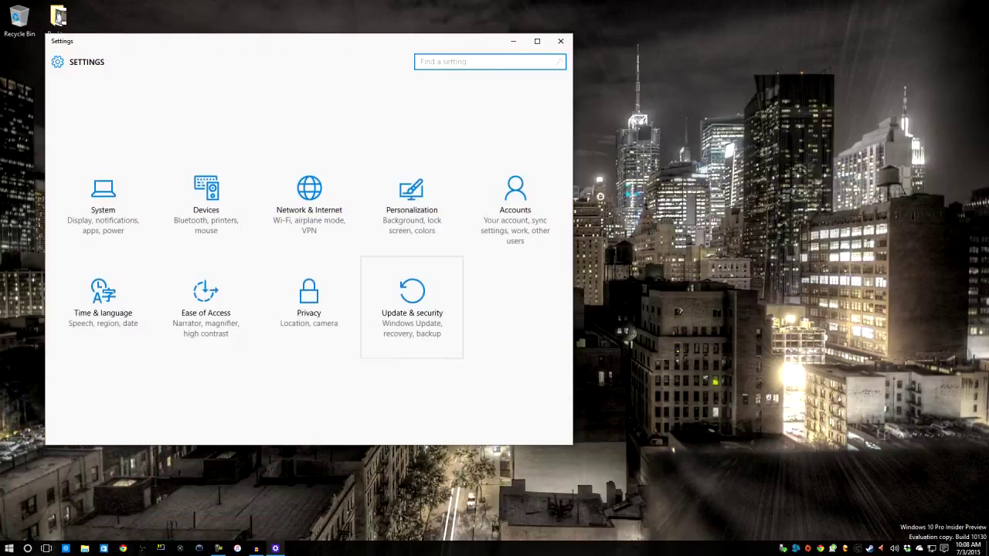
{"action": "left_click", "coordinate": [411, 307]}
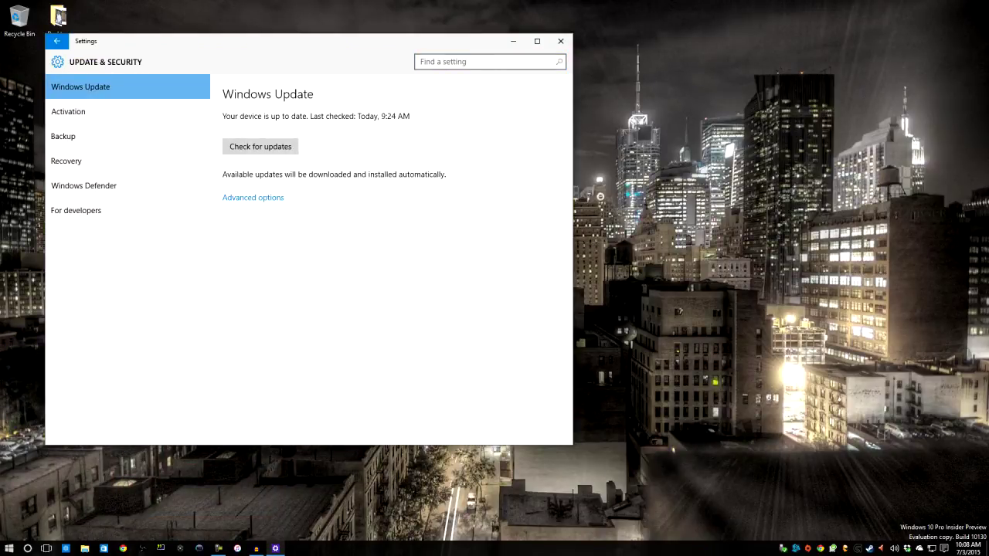
{"action": "left_click", "coordinate": [252, 197]}
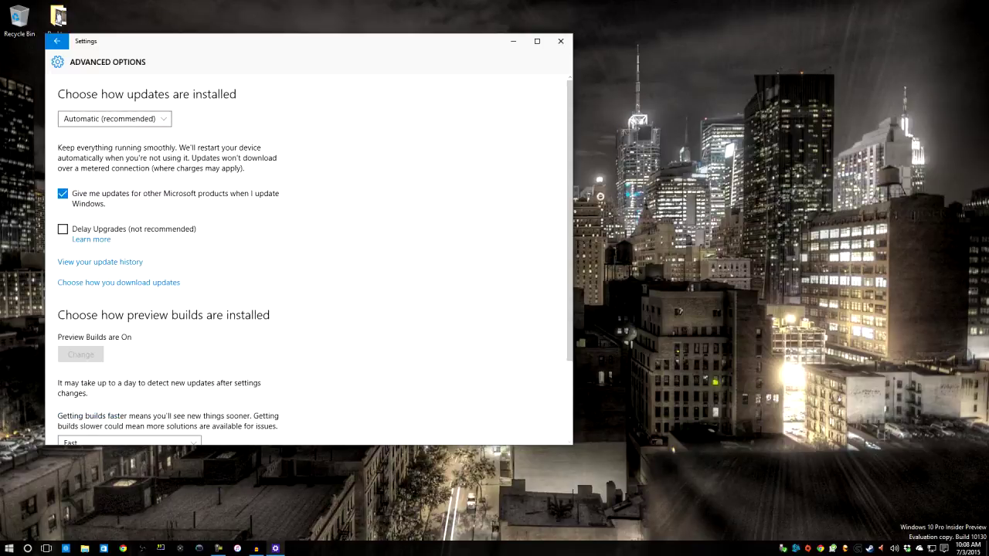
{"action": "scroll", "coordinate": [309, 260], "scroll_direction": "down", "scroll_amount": 3}
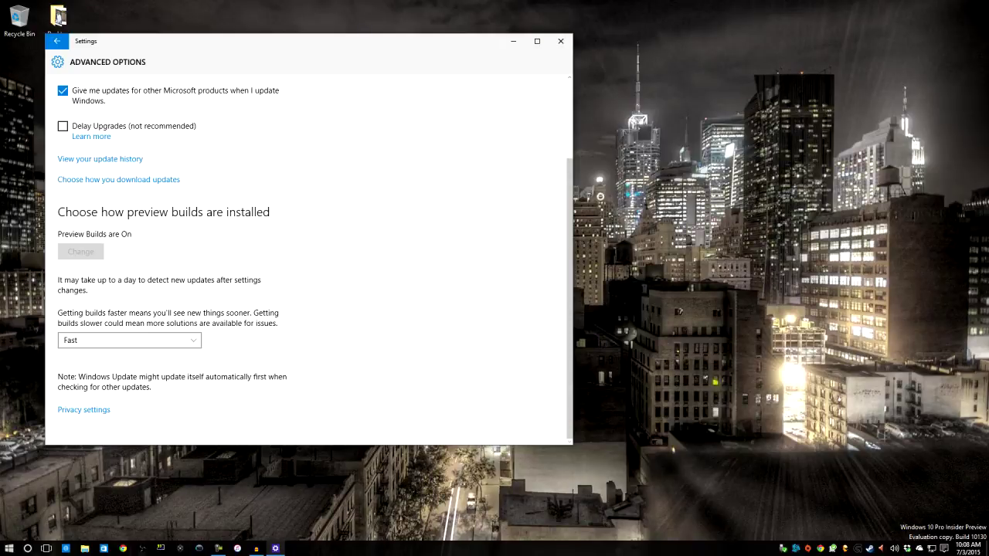
{"action": "left_click", "coordinate": [129, 340]}
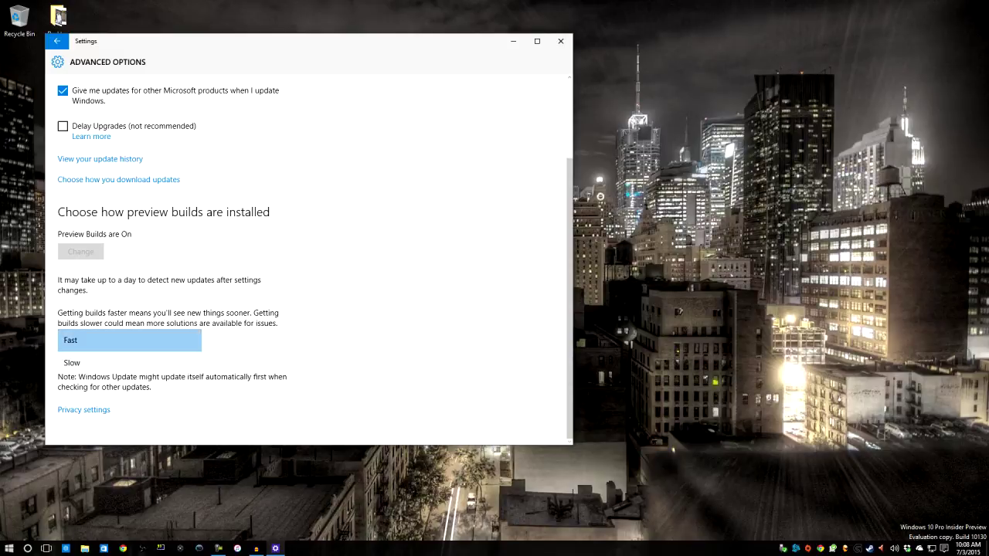
{"action": "key", "text": "Return"}
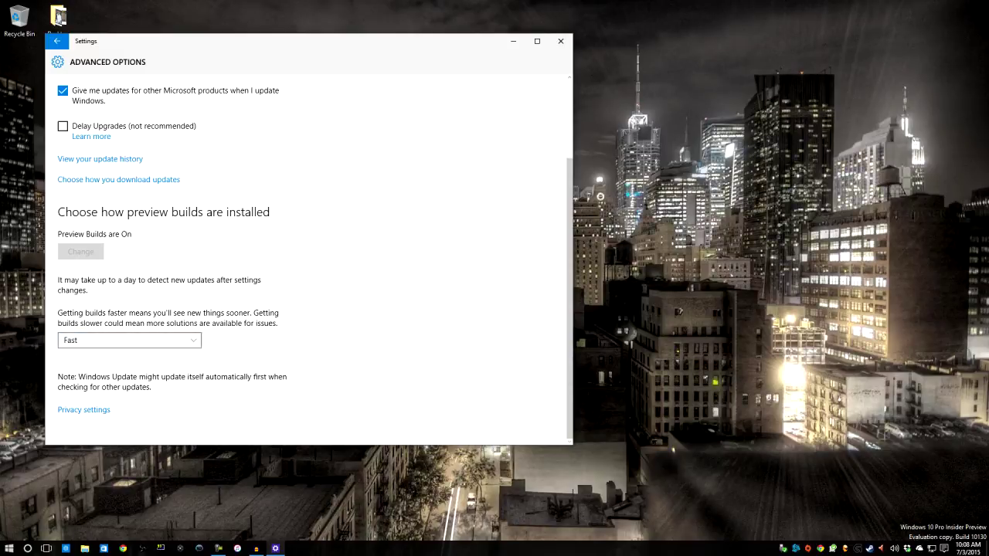
Close Windows Settings and launch the Xbox app from the Start menu.
{"action": "left_click", "coordinate": [560, 41]}
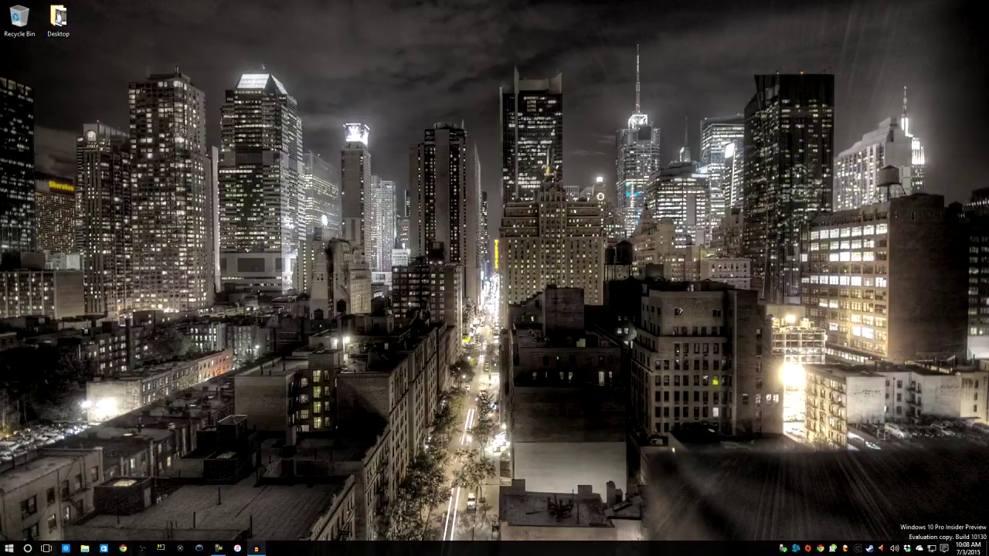
{"action": "key", "text": "super"}
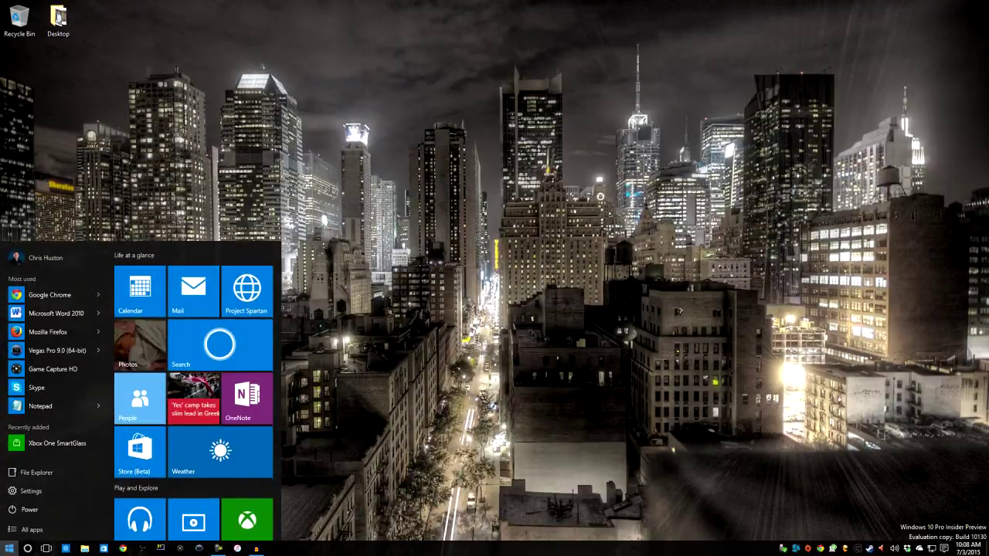
{"action": "scroll", "coordinate": [193, 391], "scroll_direction": "down", "scroll_amount": 3}
{"action": "left_click", "coordinate": [247, 391]}
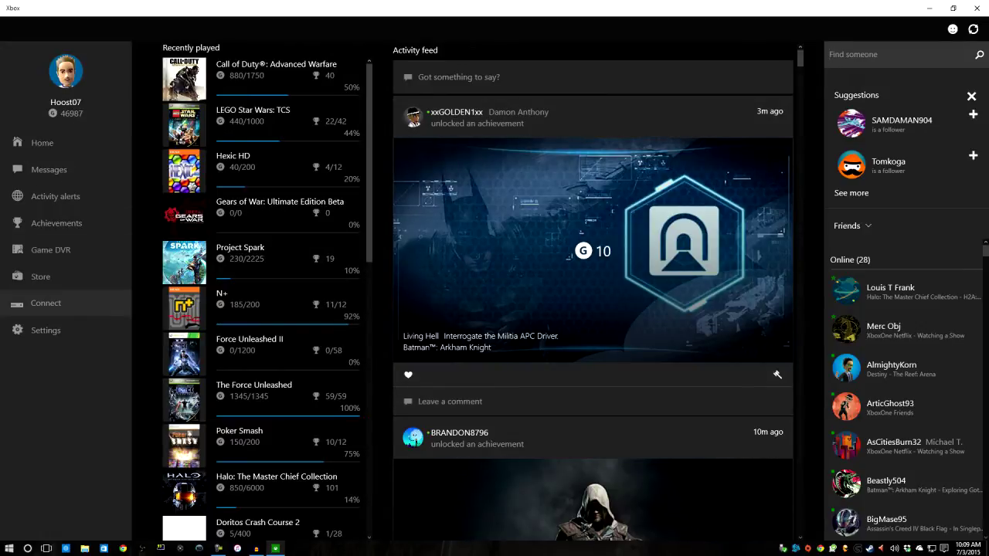
Connect the Xbox app to the listed Xbox One console and start streaming it.
{"action": "left_click", "coordinate": [46, 302]}
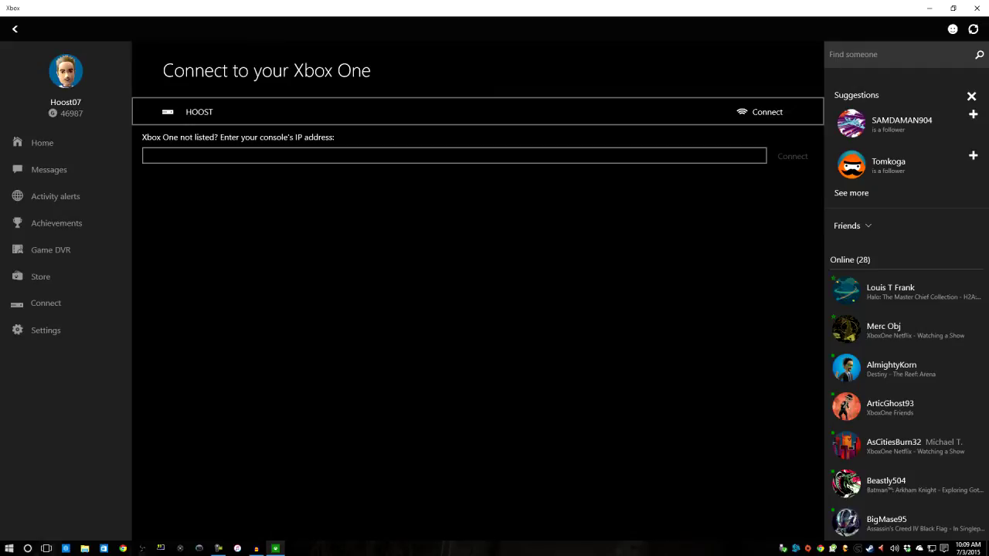
{"action": "key", "text": "Return"}
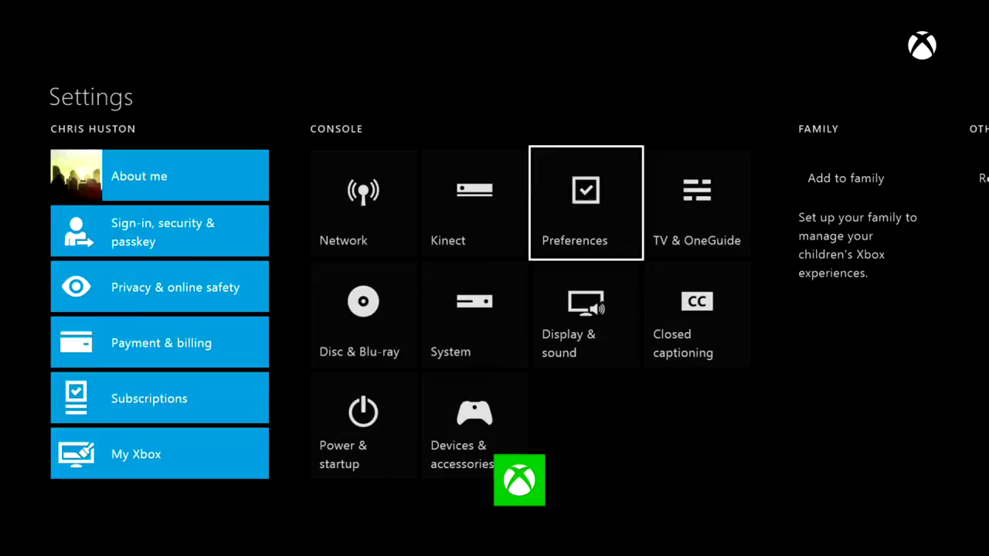
Dismiss the 'This app can't be streamed' notice, return Home, and focus the Messages tile.
{"action": "key", "text": "Return"}
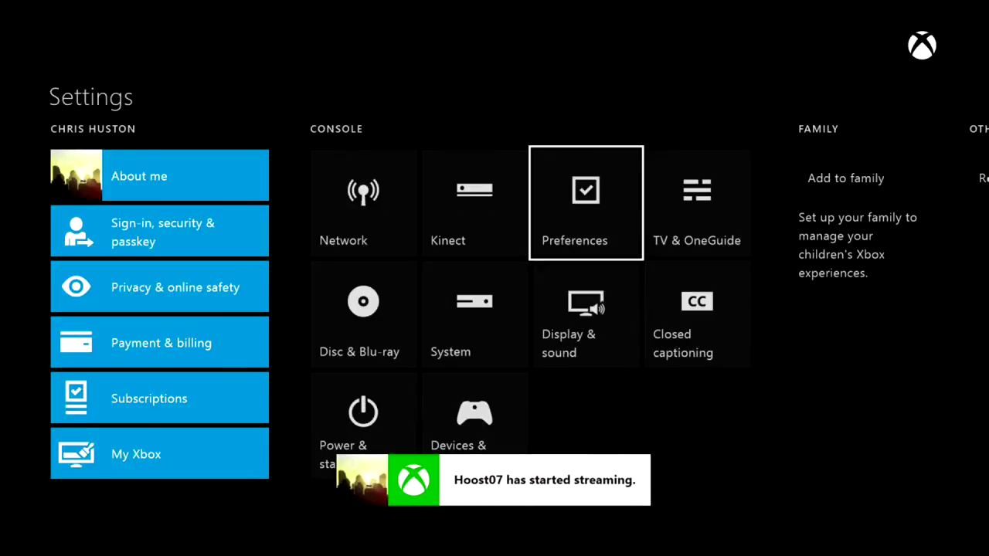
{"action": "key", "text": "Left"}
{"action": "key", "text": "Right"}
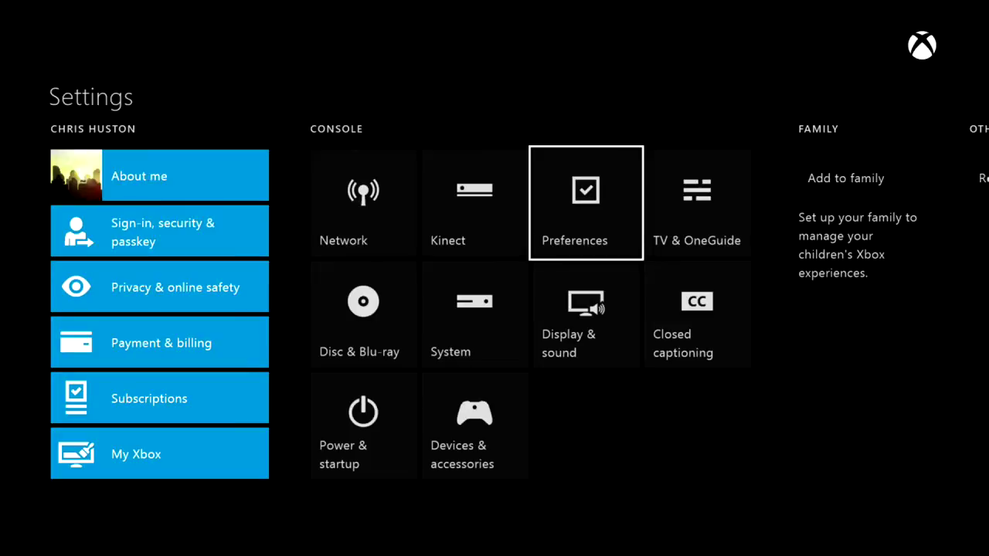
{"action": "key", "text": "Escape"}
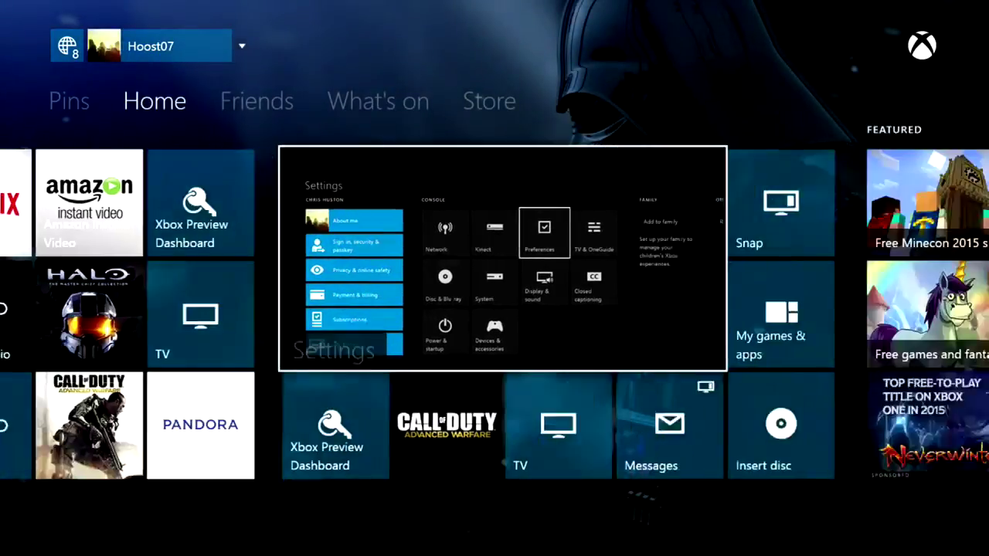
{"action": "key", "text": "Down"}
{"action": "key", "text": "Right"}
{"action": "key", "text": "Right"}
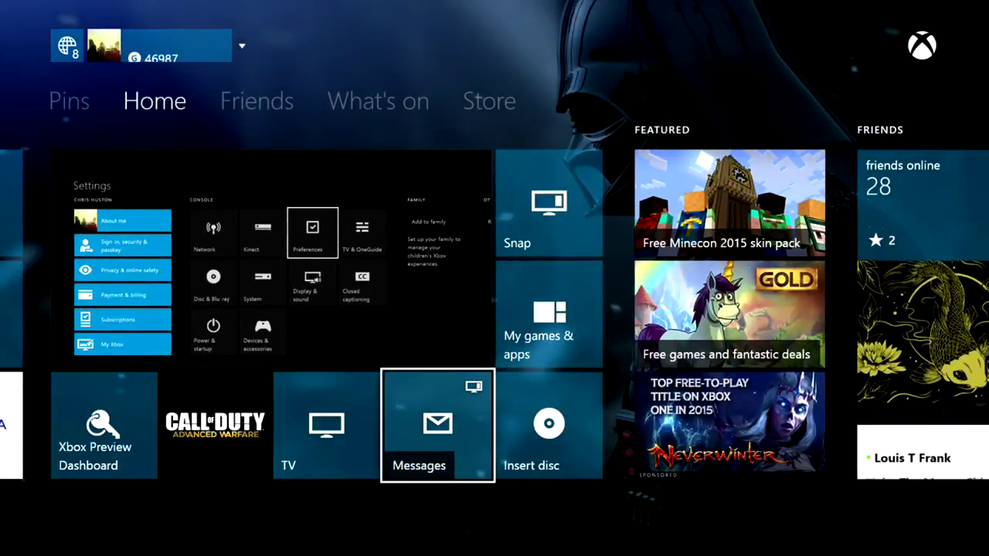